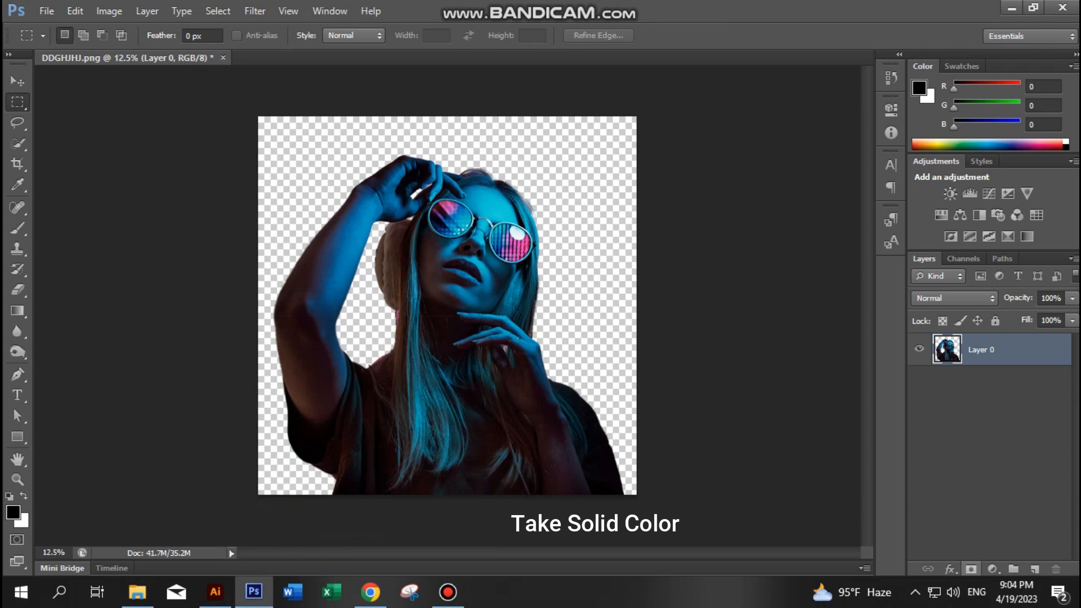
Add a layer mask to the portrait layer and place a near-white solid colour fill layer beneath it.
{"action": "left_click", "coordinate": [971, 570]}
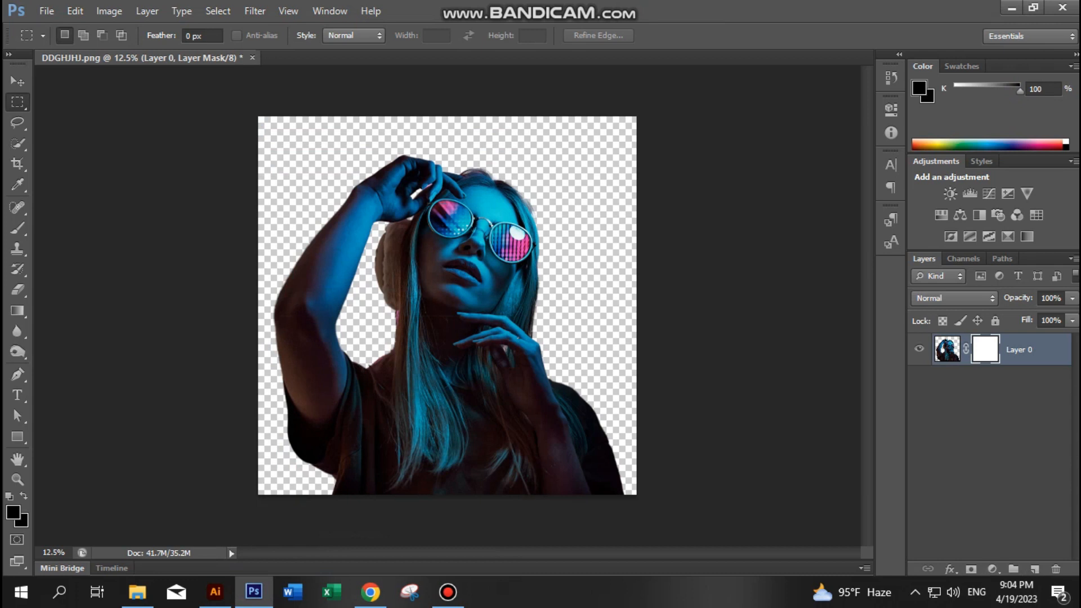
{"action": "left_click", "coordinate": [947, 349]}
{"action": "left_click", "coordinate": [993, 569]}
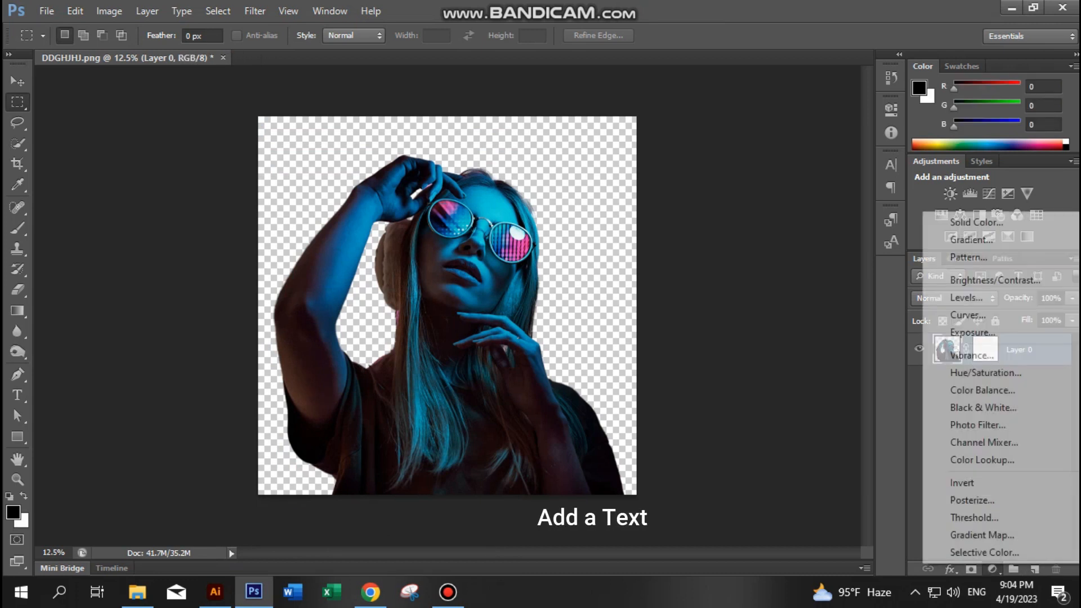
{"action": "left_click", "coordinate": [977, 222]}
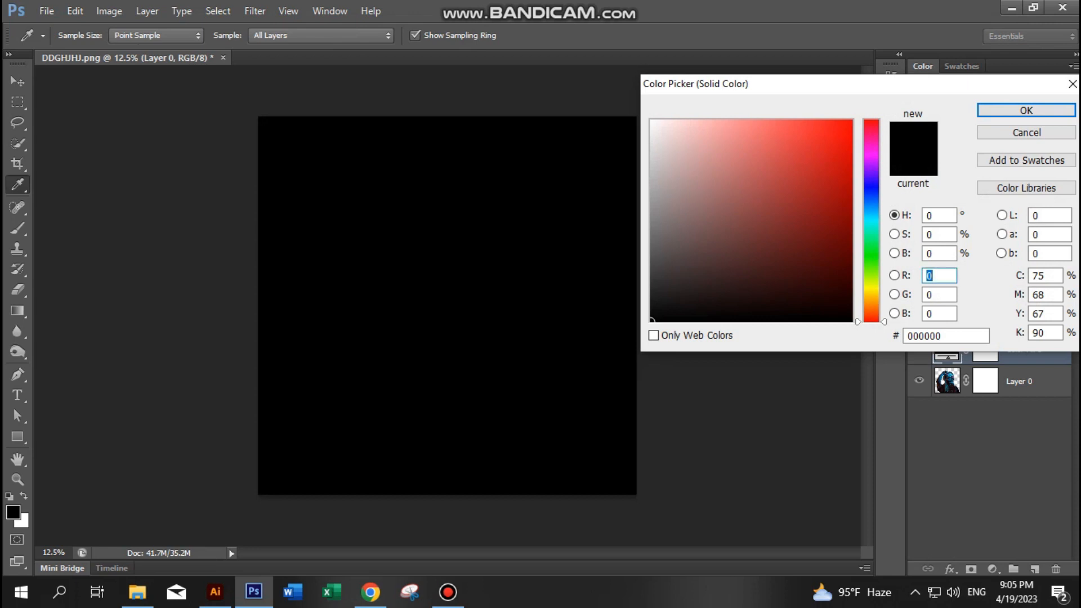
{"action": "left_click", "coordinate": [653, 122]}
{"action": "left_click", "coordinate": [1026, 110]}
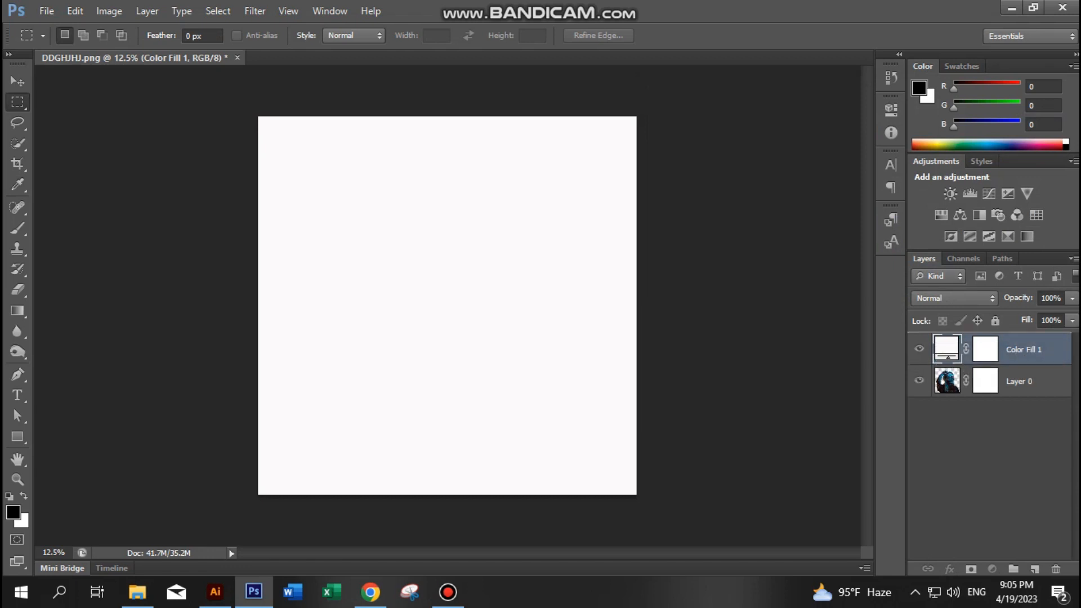
{"action": "left_click_drag", "start_coordinate": [1019, 382], "coordinate": [1019, 336]}
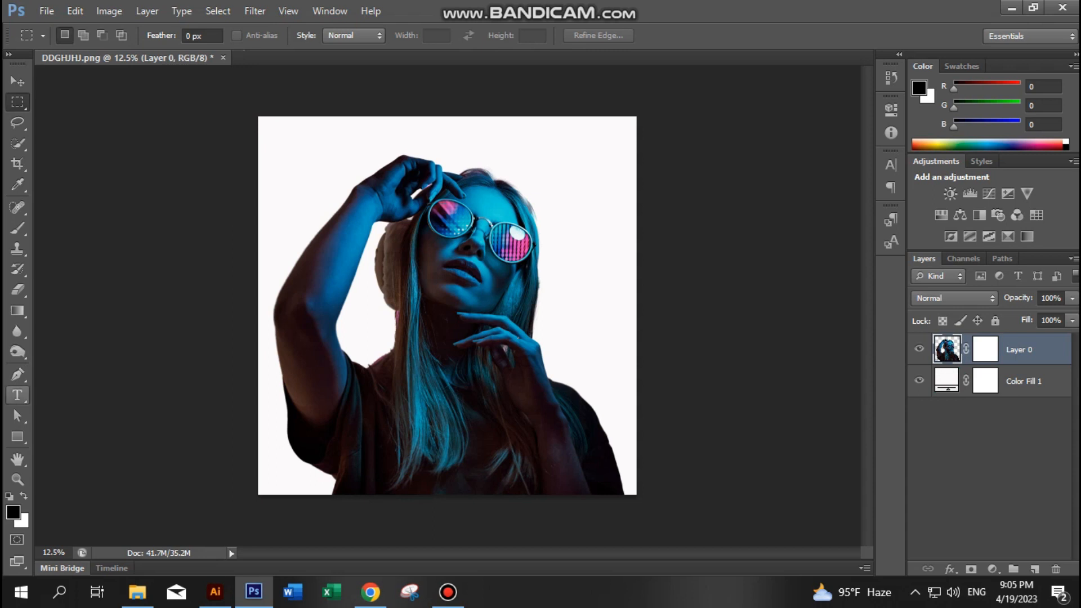
Add the text JUST DO IT in black 12.58 pt Code Pro Black near the image's upper-left corner.
{"action": "left_click", "coordinate": [17, 395]}
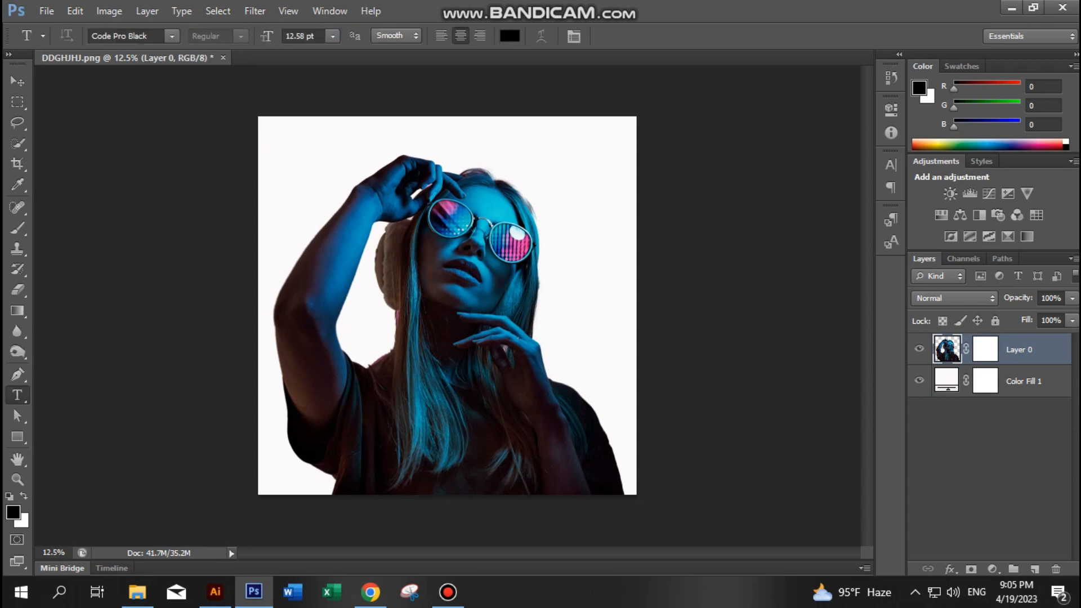
{"action": "left_click", "coordinate": [291, 167]}
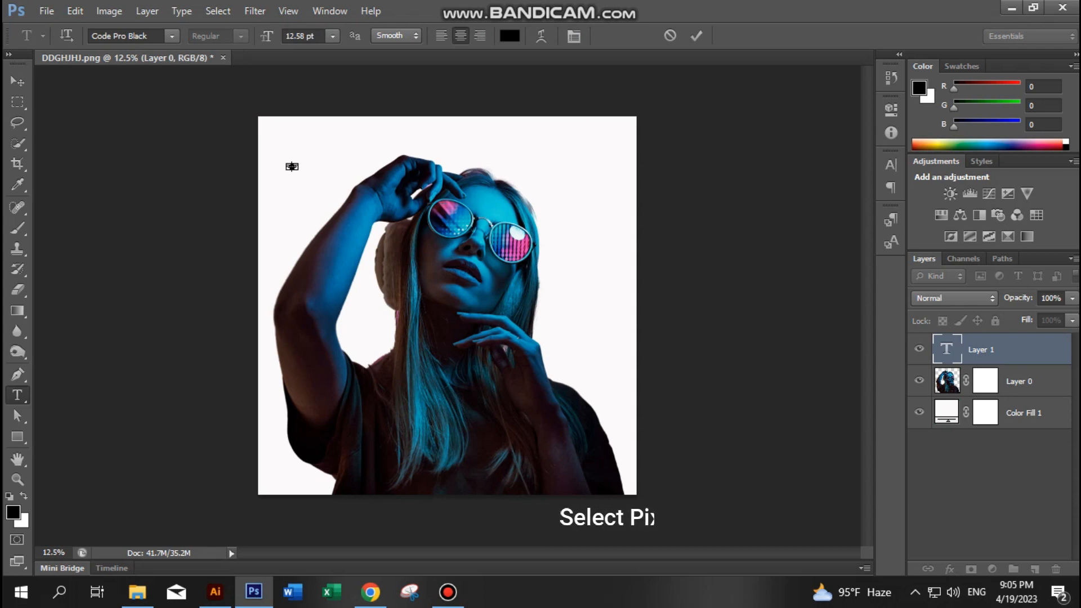
{"action": "key", "text": "ctrl+t"}
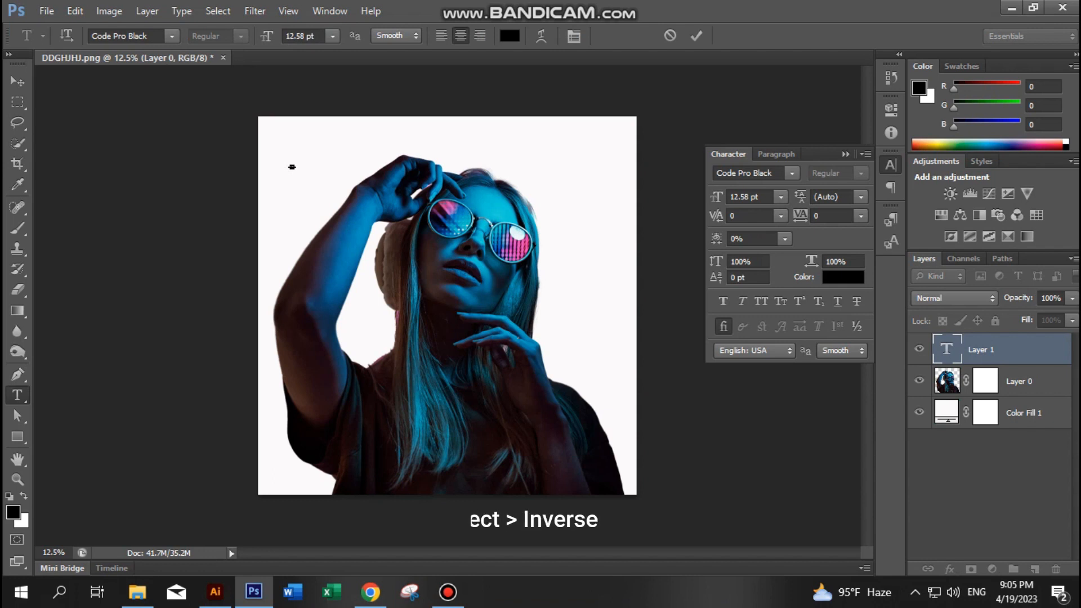
{"action": "key", "text": "ctrl+t"}
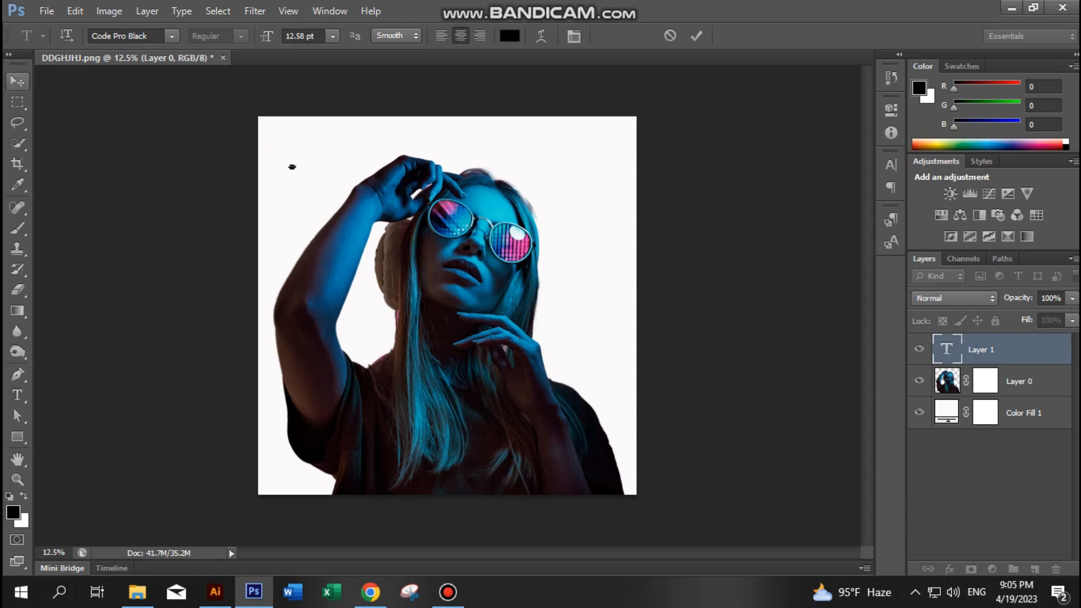
{"action": "left_click", "coordinate": [18, 81]}
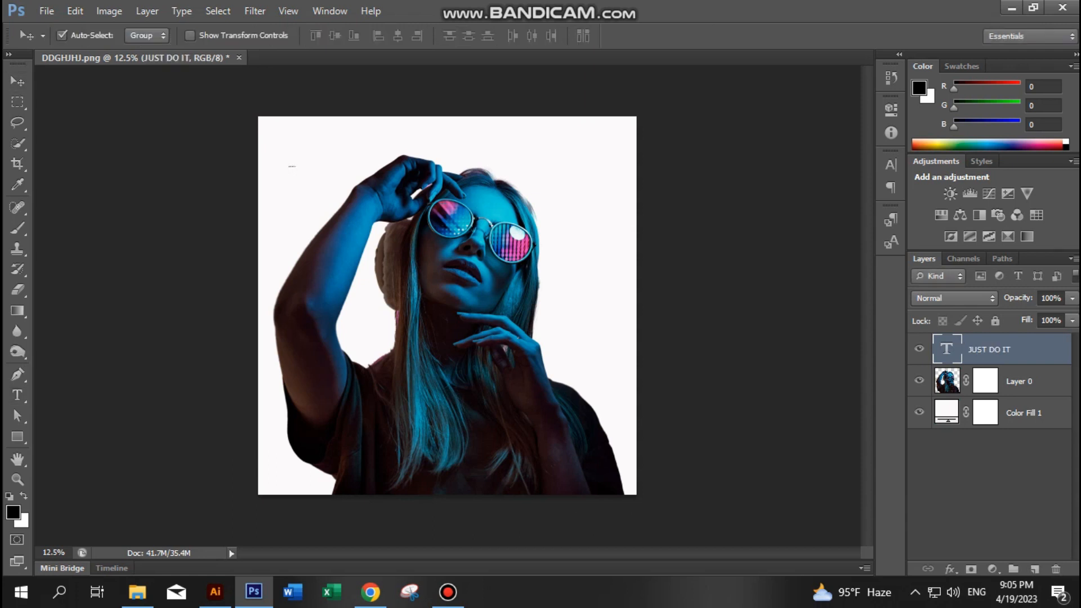
Rotate the JUST DO IT text 90° and scale it to about 4817% wide and 6950% high, running down the portrait's left half.
{"action": "key", "text": "ctrl+t"}
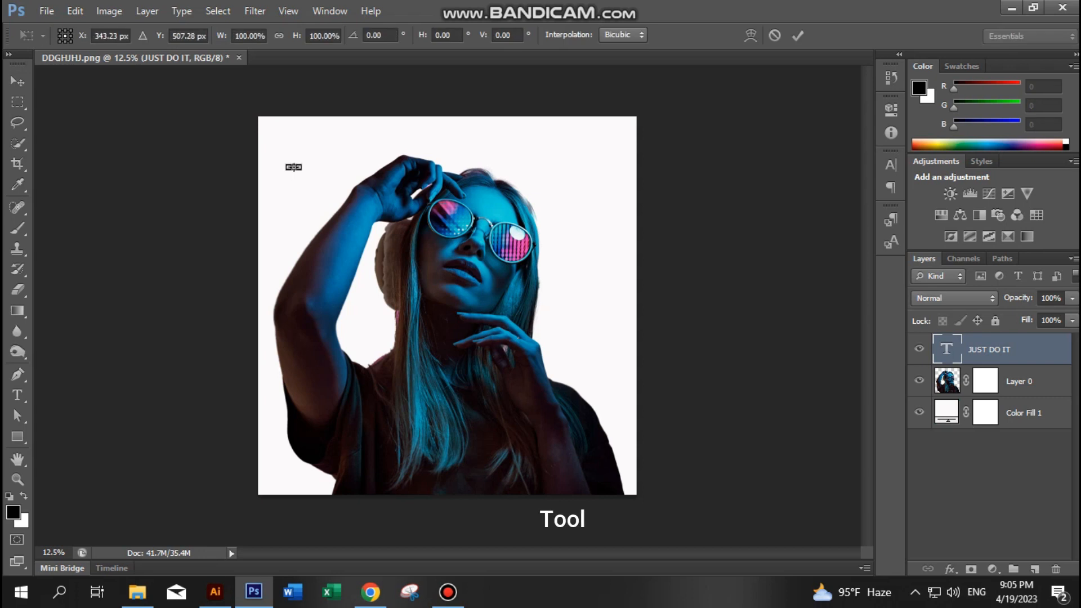
{"action": "left_click_drag", "start_coordinate": [302, 170], "coordinate": [623, 229]}
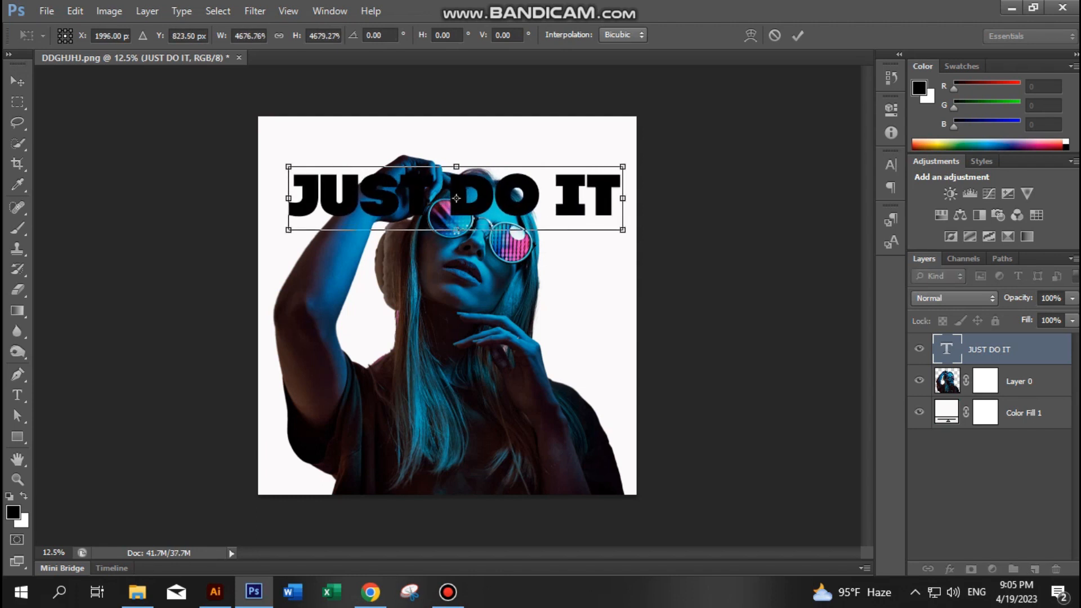
{"action": "left_click_drag", "start_coordinate": [639, 134], "coordinate": [504, 309]}
{"action": "left_click_drag", "start_coordinate": [456, 201], "coordinate": [406, 322]}
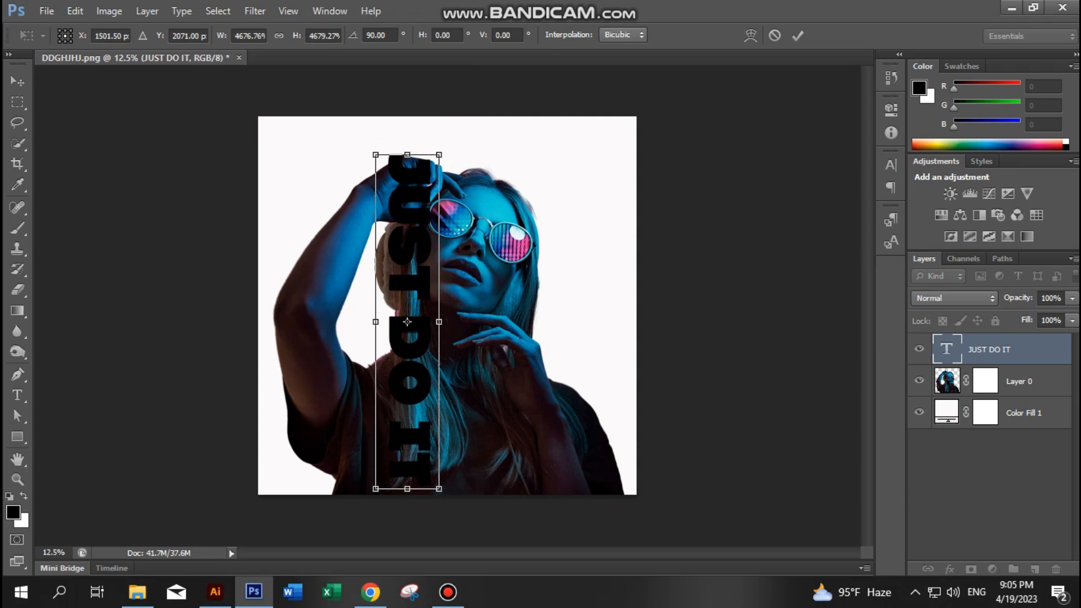
{"action": "left_click_drag", "start_coordinate": [375, 491], "coordinate": [373, 499]}
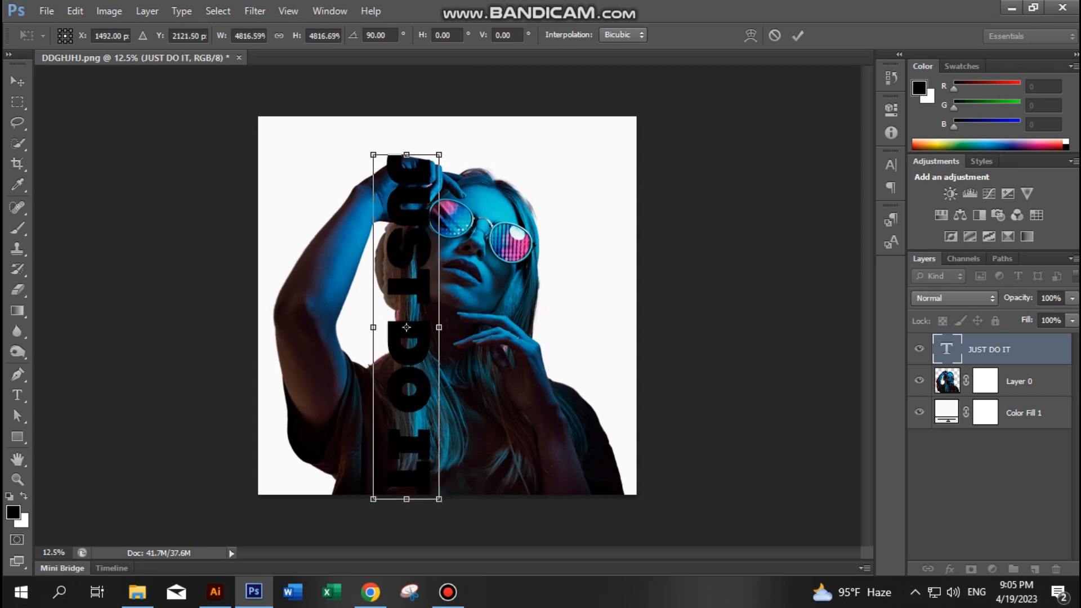
{"action": "left_click_drag", "start_coordinate": [370, 327], "coordinate": [344, 327]}
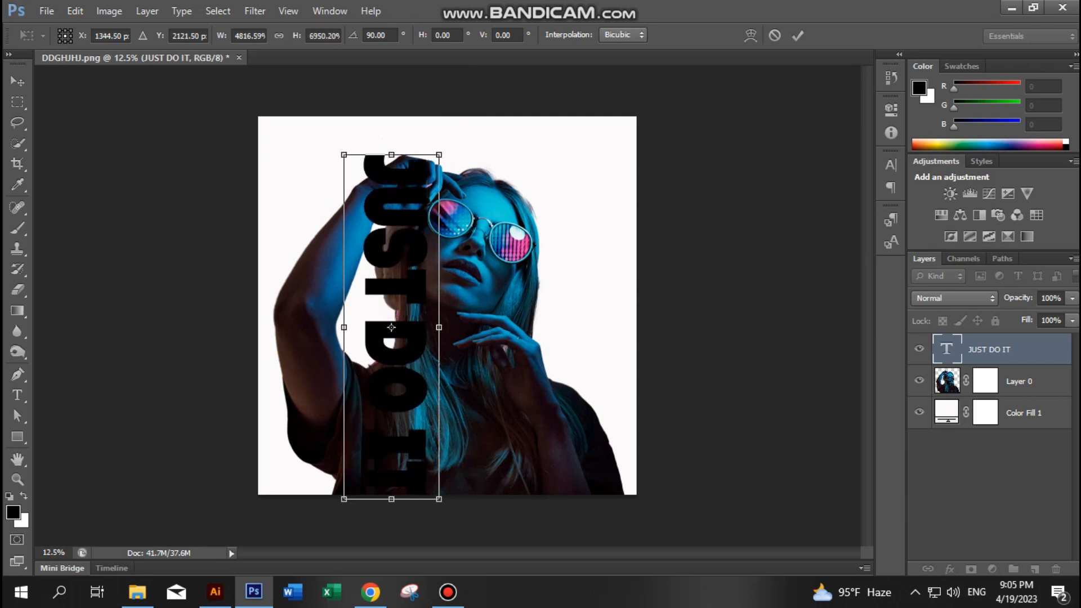
{"action": "left_click", "coordinate": [798, 35]}
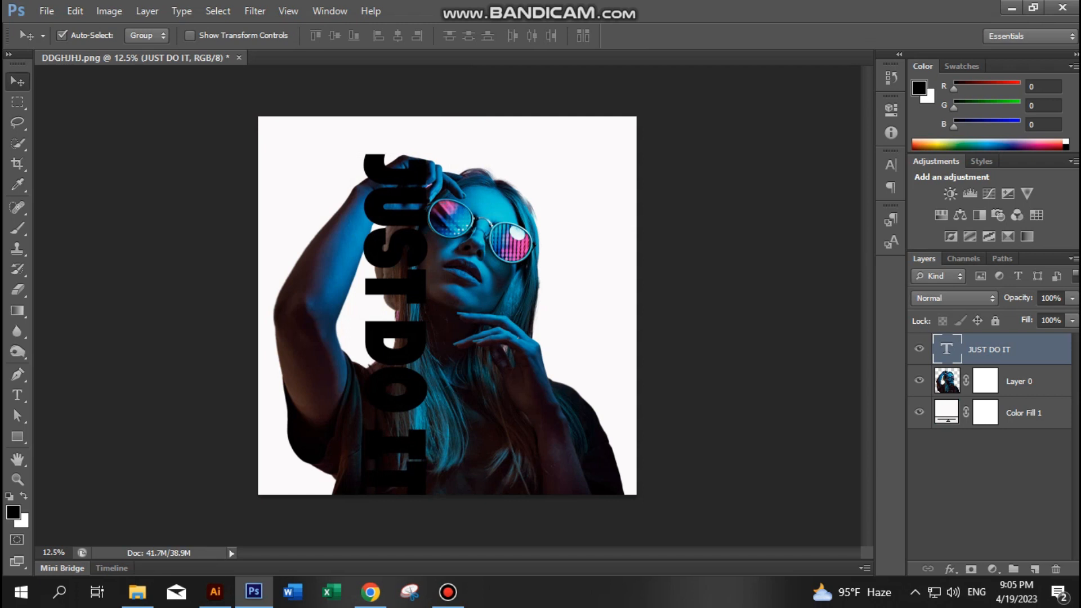
Select the pixels of the JUST DO IT text layer and invert the selection.
{"action": "right_click", "coordinate": [949, 350]}
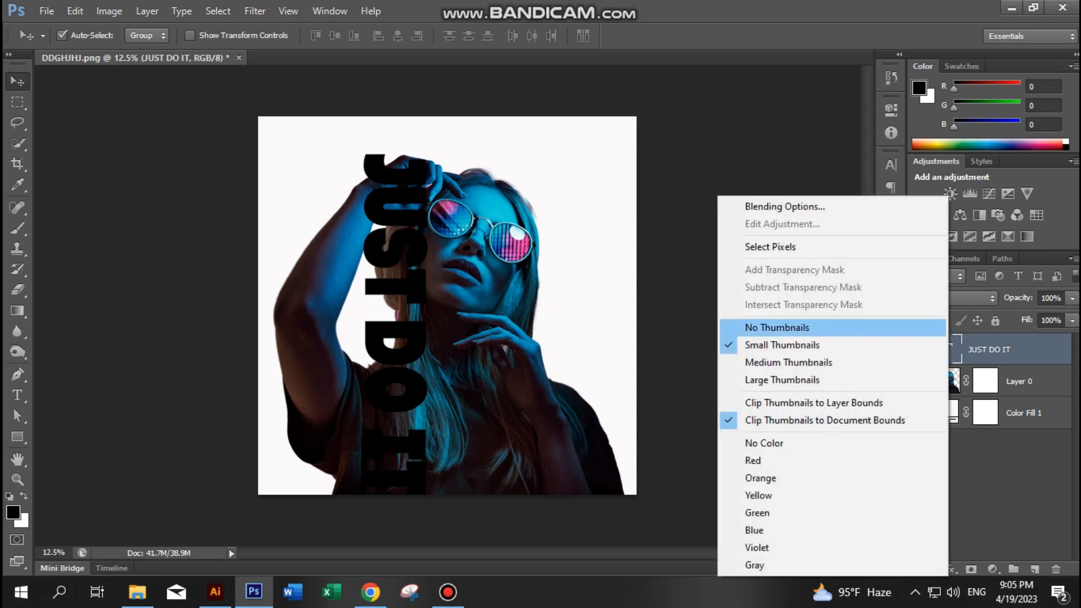
{"action": "left_click", "coordinate": [770, 247]}
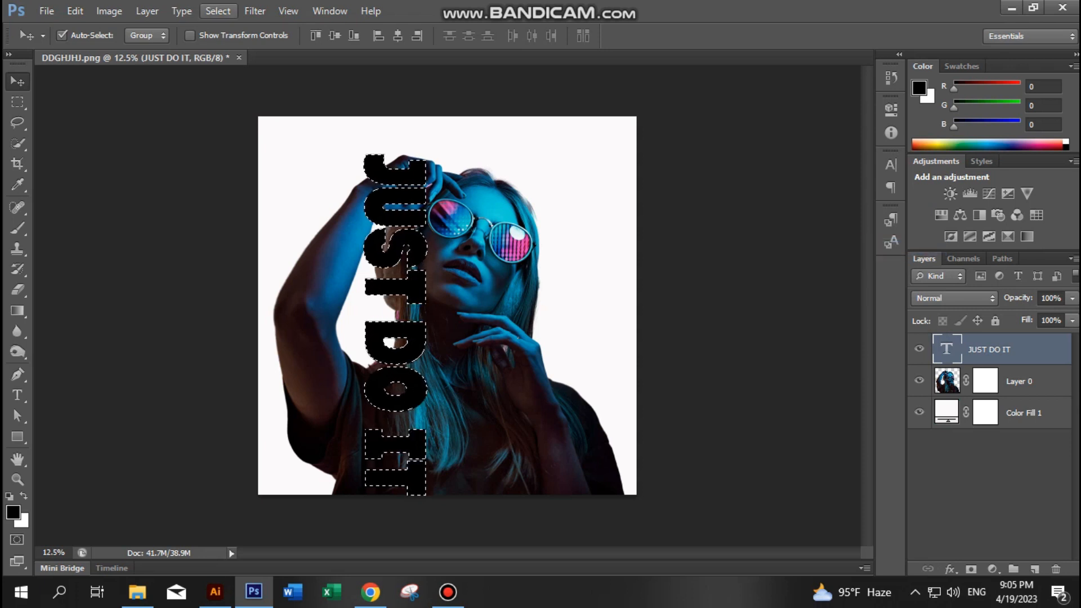
{"action": "left_click", "coordinate": [218, 11]}
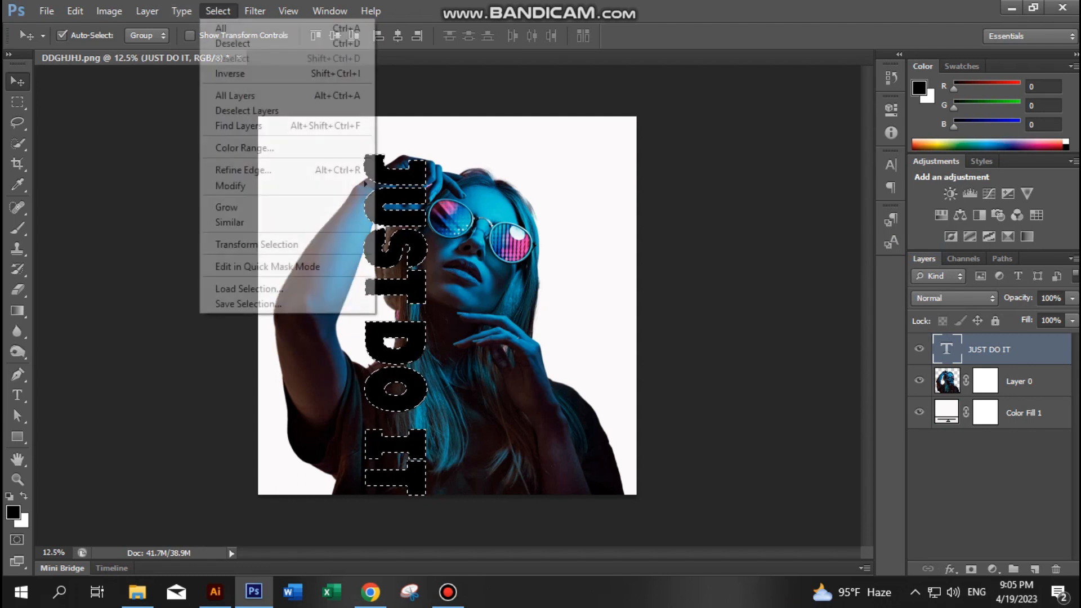
{"action": "left_click", "coordinate": [230, 73]}
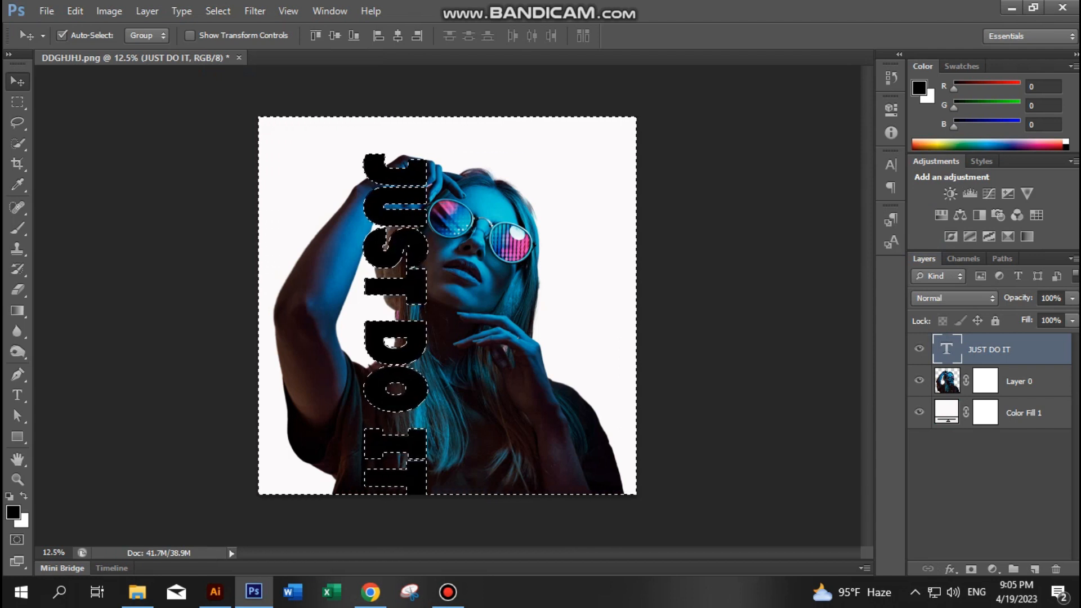
Erase the left part of the portrait around the letters on Layer 0's mask, using the Eraser at size 197.
{"action": "key", "text": "e"}
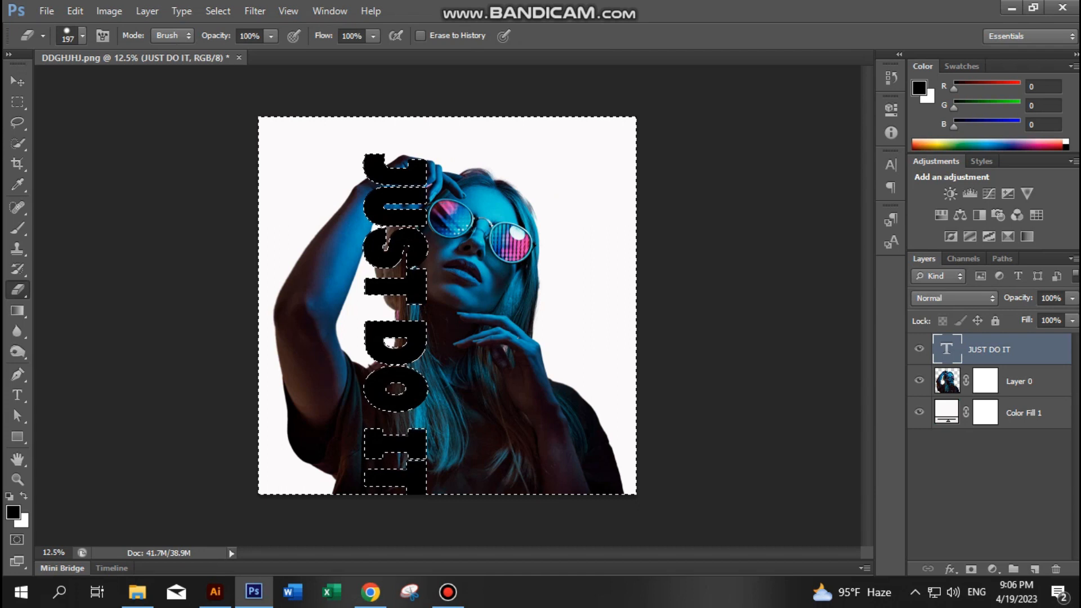
{"action": "left_click", "coordinate": [985, 382]}
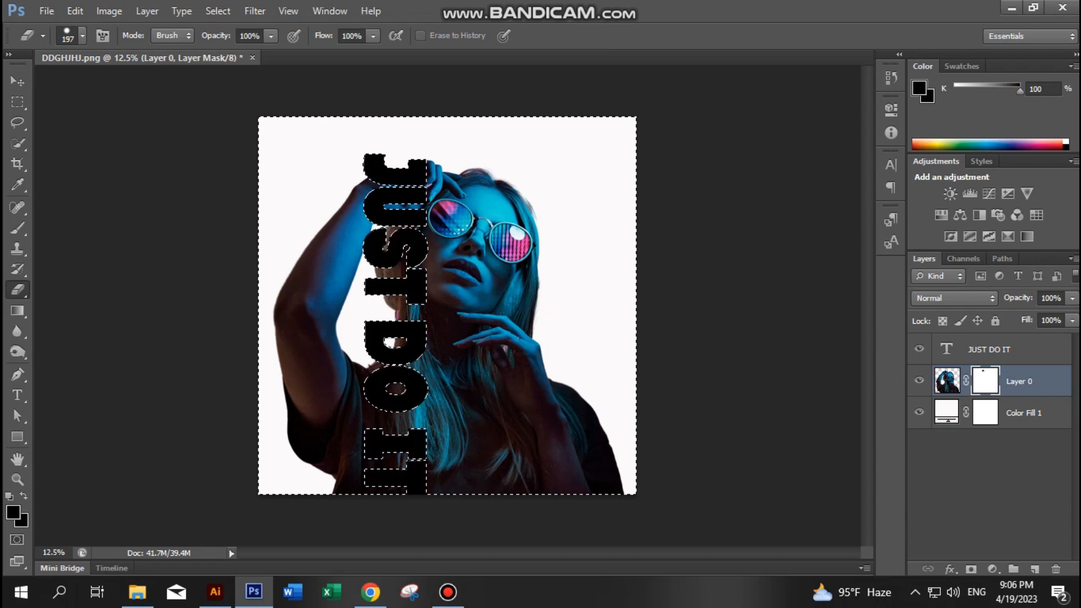
{"action": "left_click", "coordinate": [416, 479], "text": "shift"}
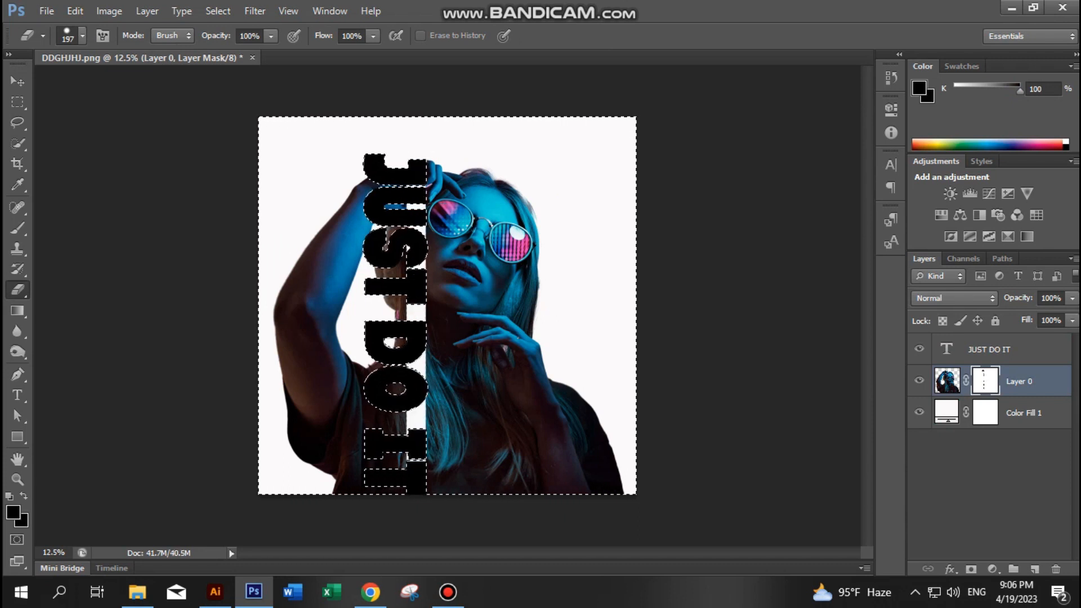
{"action": "mouse_move", "coordinate": [399, 179]}
{"action": "left_mouse_down"}
{"action": "mouse_move", "coordinate": [399, 294]}
{"action": "mouse_move", "coordinate": [388, 183]}
{"action": "mouse_move", "coordinate": [389, 299]}
{"action": "mouse_move", "coordinate": [382, 183]}
{"action": "mouse_move", "coordinate": [340, 217]}
{"action": "mouse_move", "coordinate": [339, 337]}
{"action": "mouse_move", "coordinate": [345, 202]}
{"action": "mouse_move", "coordinate": [325, 259]}
{"action": "mouse_move", "coordinate": [311, 389]}
{"action": "mouse_move", "coordinate": [304, 250]}
{"action": "mouse_move", "coordinate": [293, 383]}
{"action": "mouse_move", "coordinate": [282, 354]}
{"action": "mouse_move", "coordinate": [296, 416]}
{"action": "mouse_move", "coordinate": [329, 371]}
{"action": "mouse_move", "coordinate": [337, 419]}
{"action": "mouse_move", "coordinate": [360, 366]}
{"action": "mouse_move", "coordinate": [383, 450]}
{"action": "mouse_move", "coordinate": [394, 372]}
{"action": "mouse_move", "coordinate": [377, 453]}
{"action": "mouse_move", "coordinate": [401, 423]}
{"action": "mouse_move", "coordinate": [398, 459]}
{"action": "mouse_move", "coordinate": [380, 460]}
{"action": "mouse_move", "coordinate": [375, 482]}
{"action": "mouse_move", "coordinate": [400, 470]}
{"action": "mouse_move", "coordinate": [365, 451]}
{"action": "mouse_move", "coordinate": [367, 487]}
{"action": "mouse_move", "coordinate": [356, 437]}
{"action": "mouse_move", "coordinate": [348, 490]}
{"action": "mouse_move", "coordinate": [335, 490]}
{"action": "mouse_move", "coordinate": [307, 423]}
{"action": "mouse_move", "coordinate": [292, 432]}
{"action": "mouse_move", "coordinate": [309, 405]}
{"action": "left_mouse_up"}
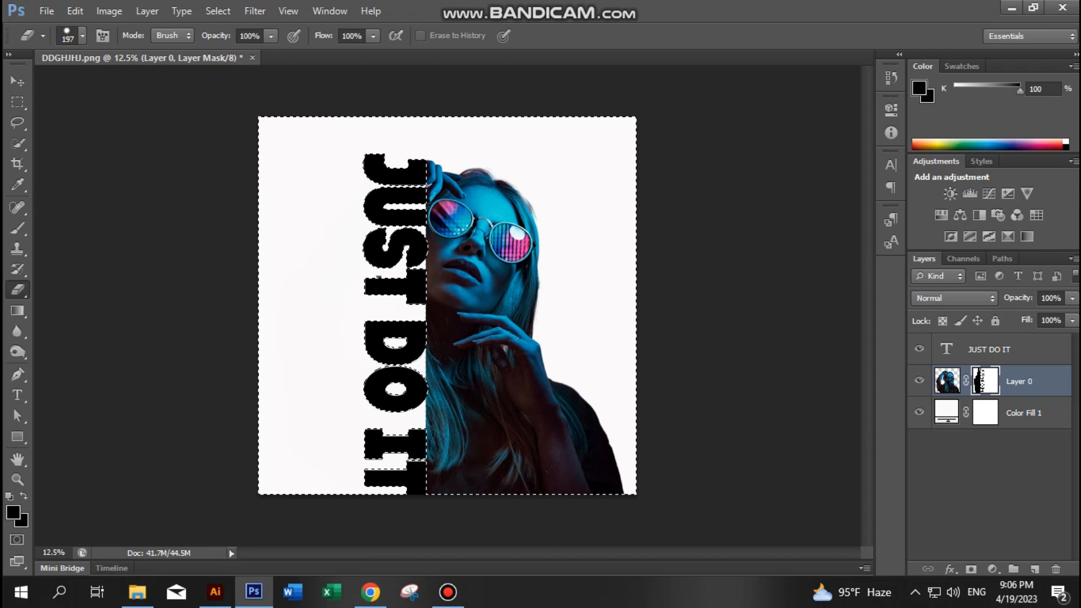
Unlink Layer 0 from its mask, duplicate the layer, and move the copy above the JUST DO IT text with its mask active.
{"action": "left_click", "coordinate": [947, 381]}
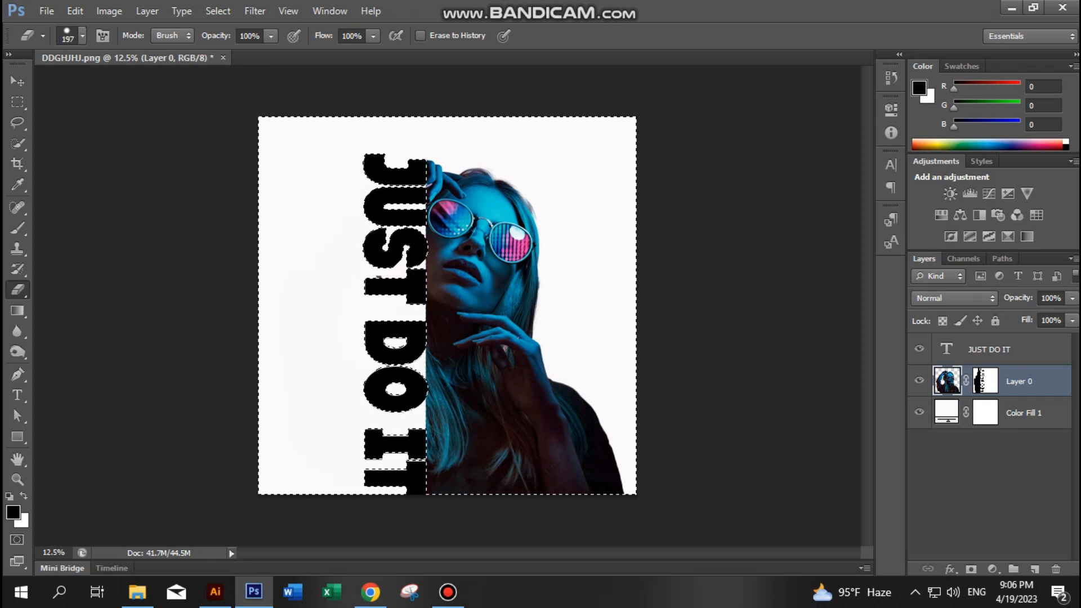
{"action": "left_click", "coordinate": [966, 380]}
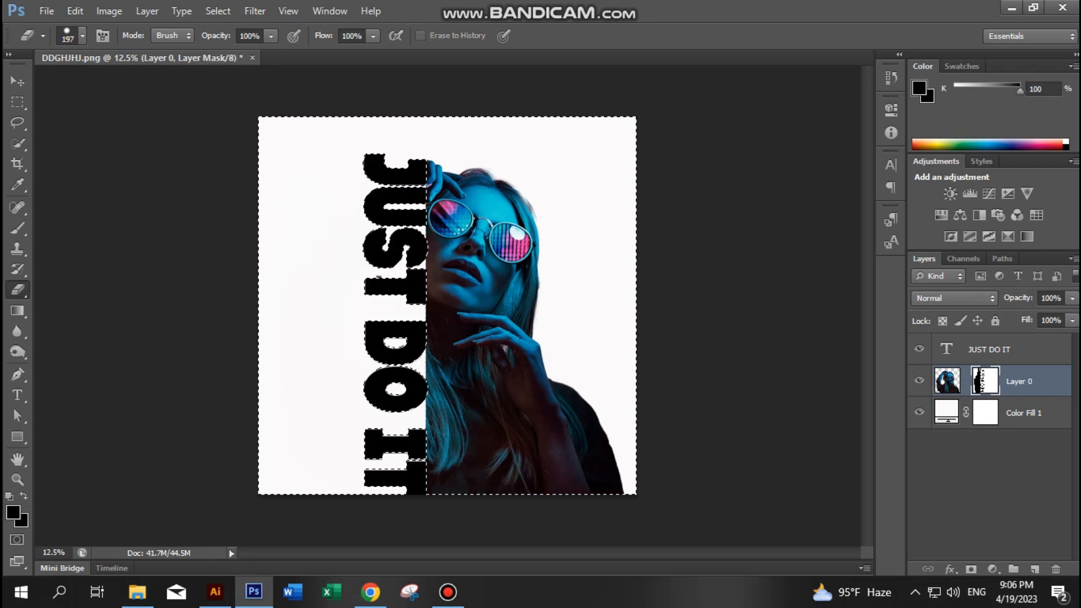
{"action": "key", "text": "ctrl+j"}
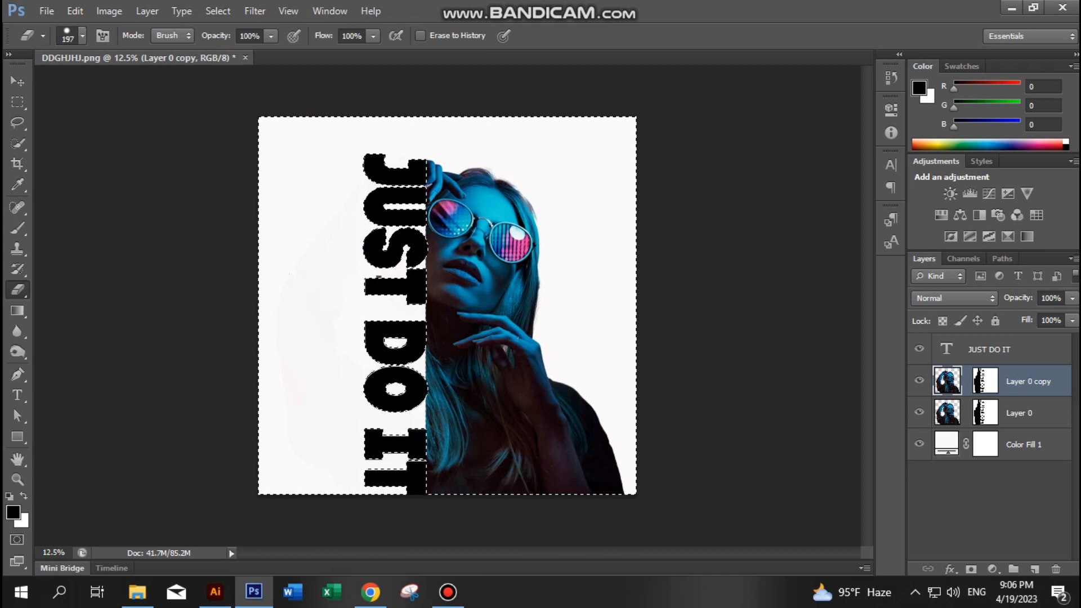
{"action": "left_click_drag", "start_coordinate": [1028, 379], "coordinate": [1028, 347]}
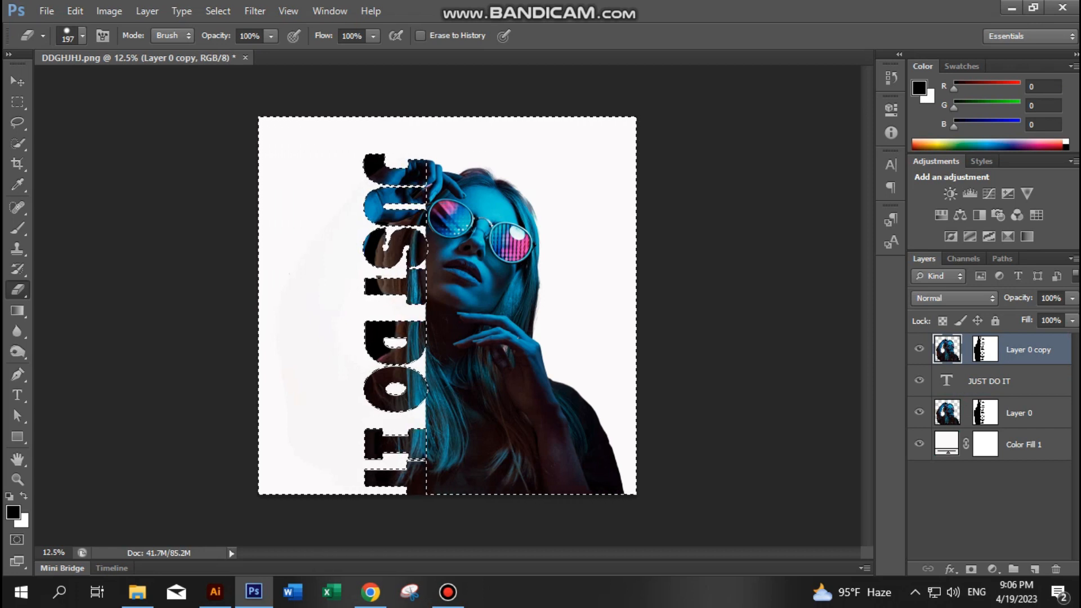
{"action": "key", "text": "ctrl+backslash"}
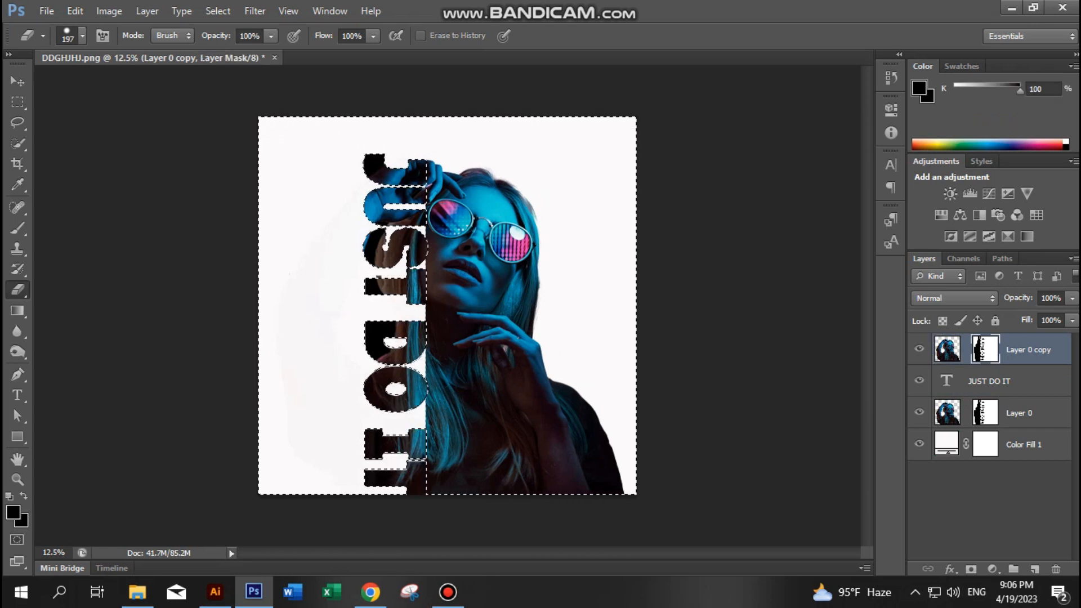